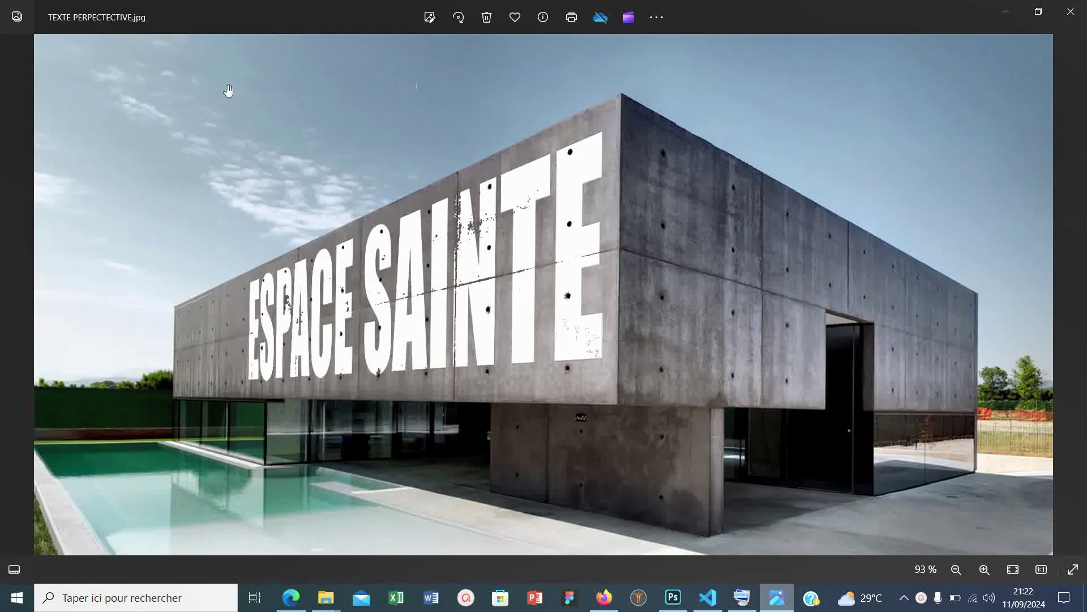
# - Switch to Photoshop and add an empty layer above the building photo
pyautogui.click(673, 598)
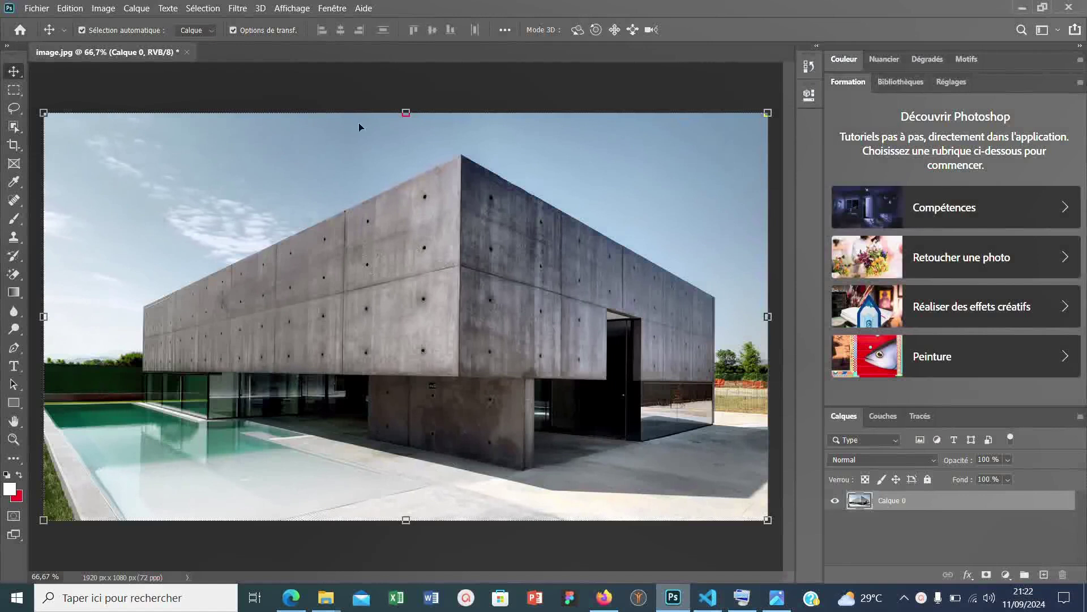
pyautogui.click(350, 91)
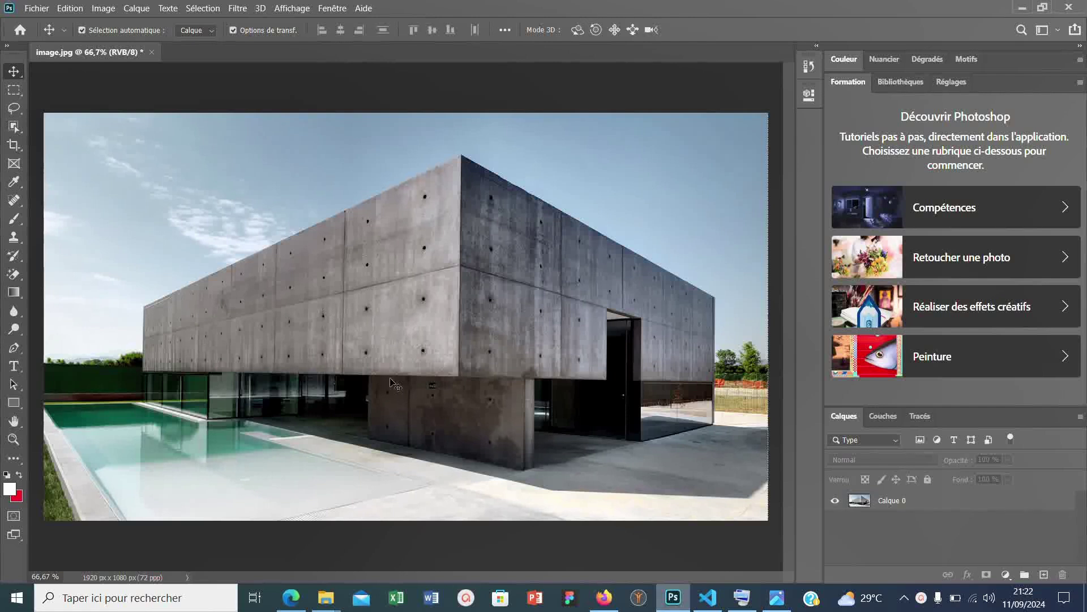
pyautogui.click(892, 502)
pyautogui.click(878, 518)
pyautogui.click(1044, 574)
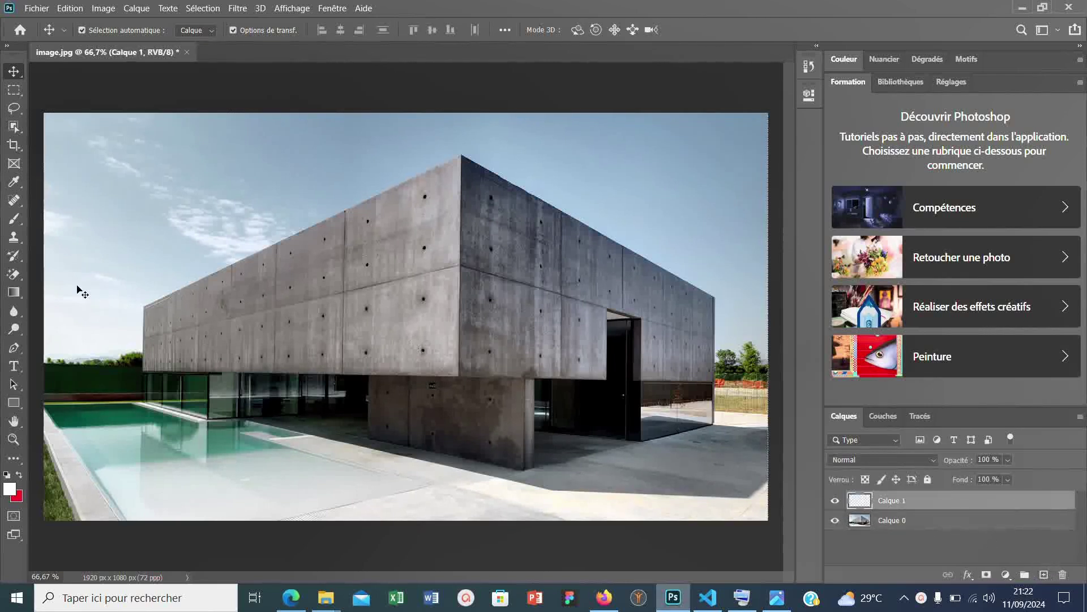
# - Add the text "ESPACE VERTE" with the horizontal Type tool over the building's long left wall
pyautogui.click(13, 366)
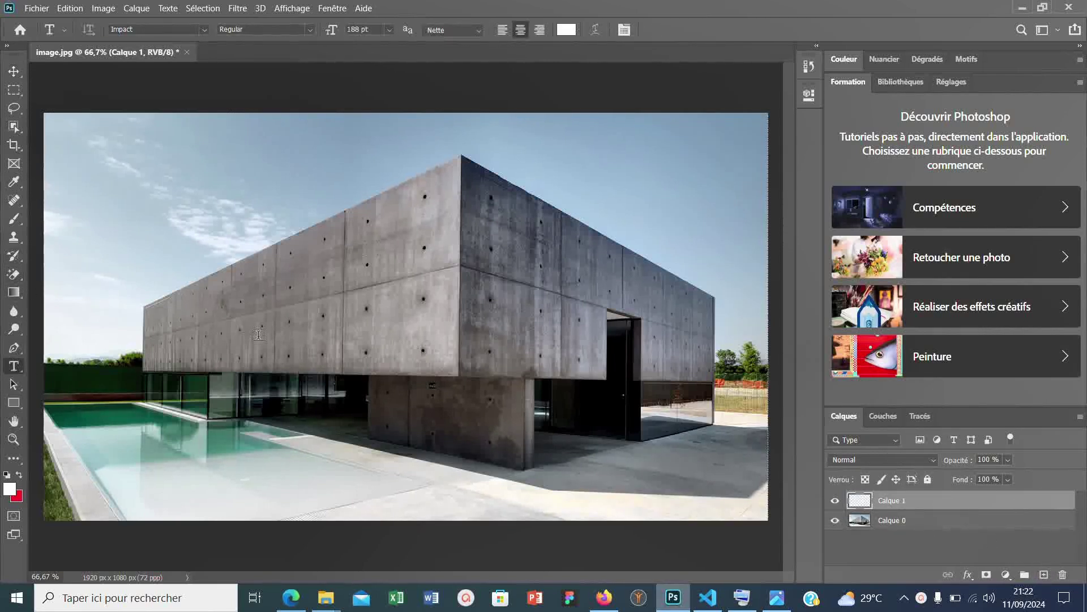
pyautogui.click(303, 305)
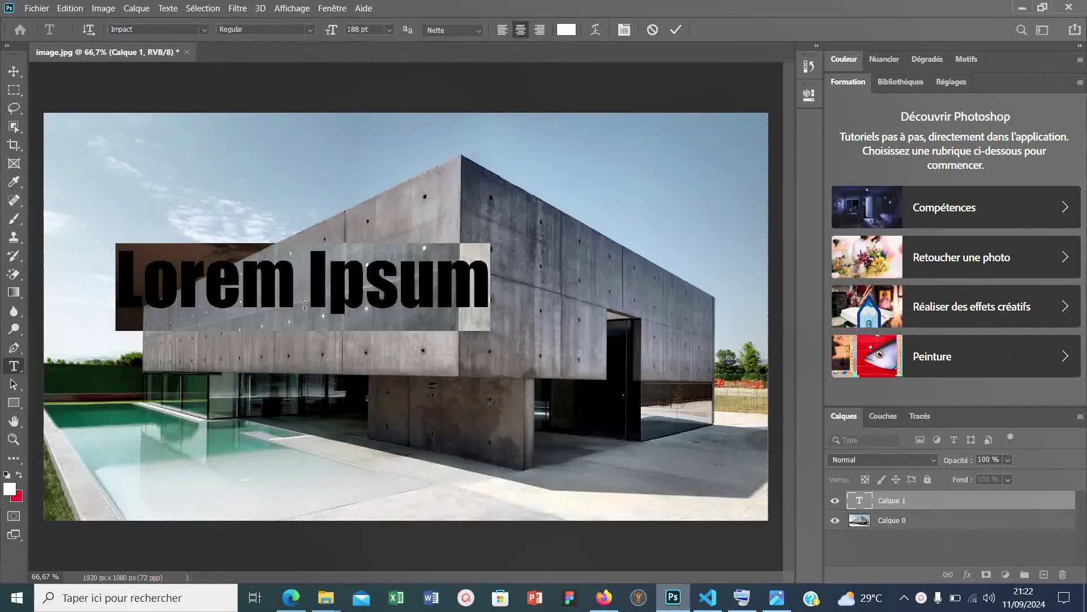
pyautogui.write('ESPACE')
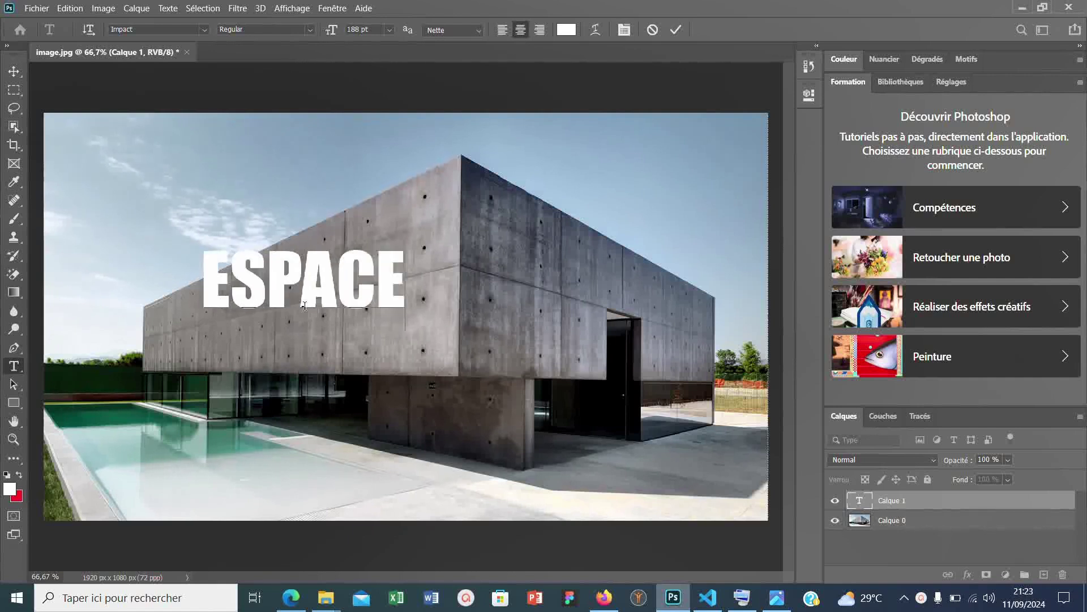
pyautogui.write(' VERTE')
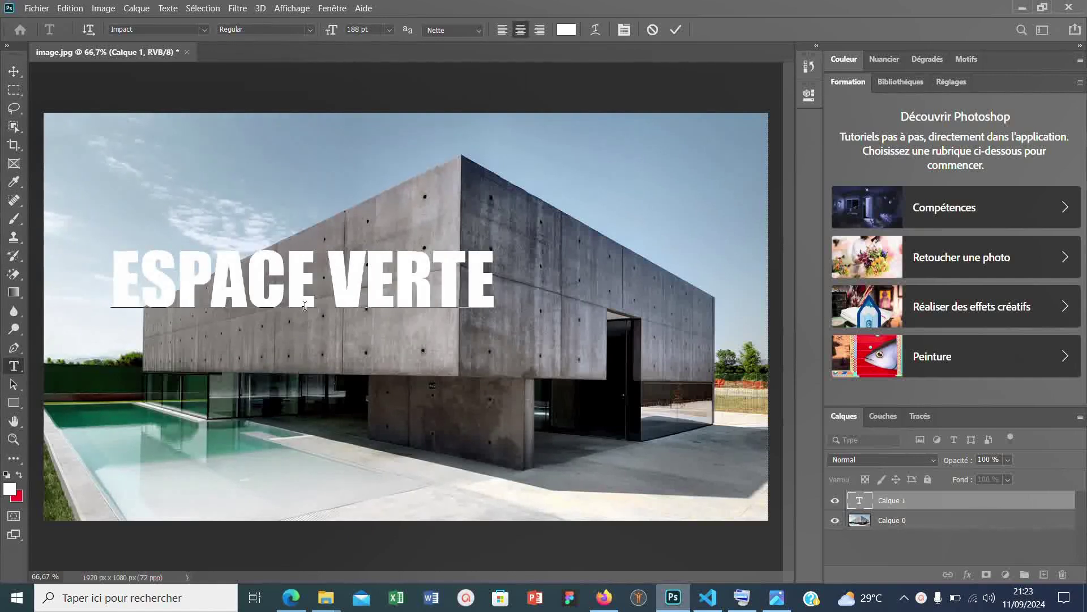
# - Move the "ESPACE VERTE" text so it is centred across the building's front corner
pyautogui.click(14, 72)
pyautogui.moveTo(315, 288); pyautogui.dragTo(472, 295)
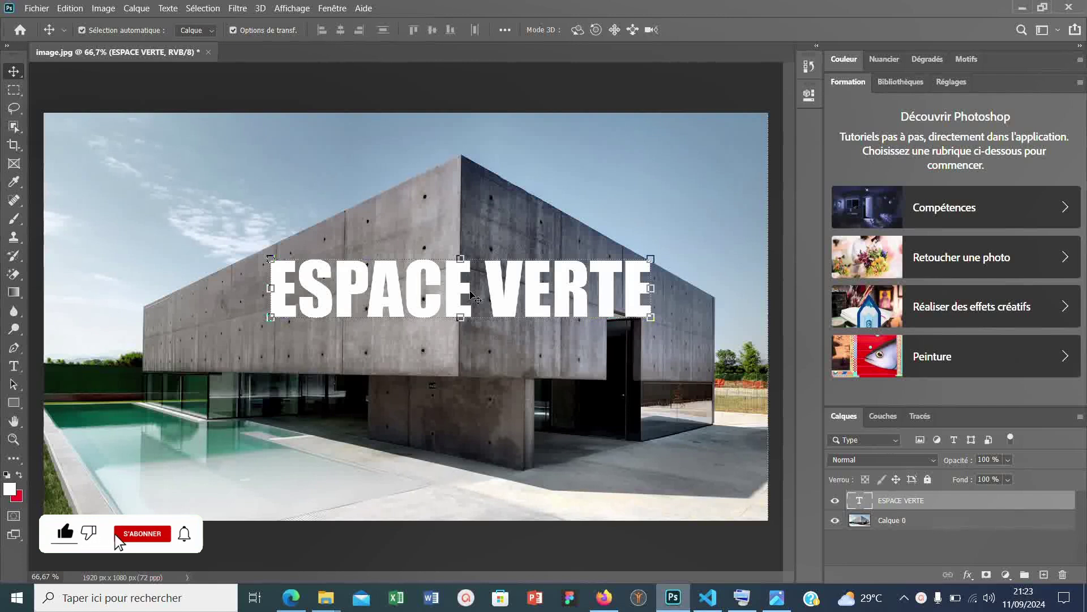
pyautogui.hotkey('ctrl', 'z')
pyautogui.moveTo(420, 288); pyautogui.dragTo(584, 299)
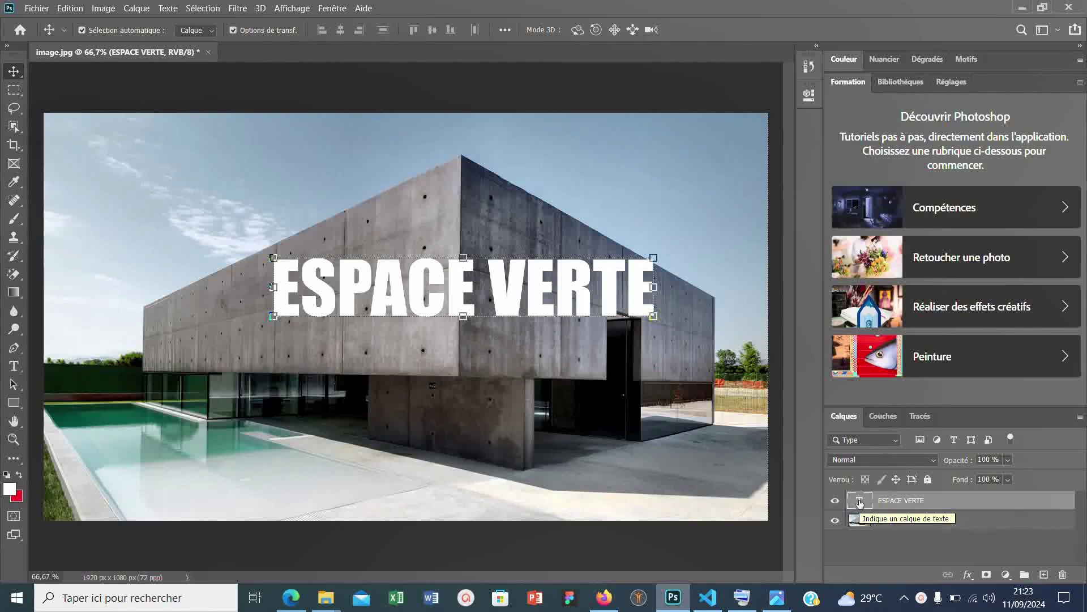
# - Select the pixels of the ESPACE VERTE text layer, copy them, and clear the selection
pyautogui.rightClick(859, 503)
pyautogui.click(876, 257)
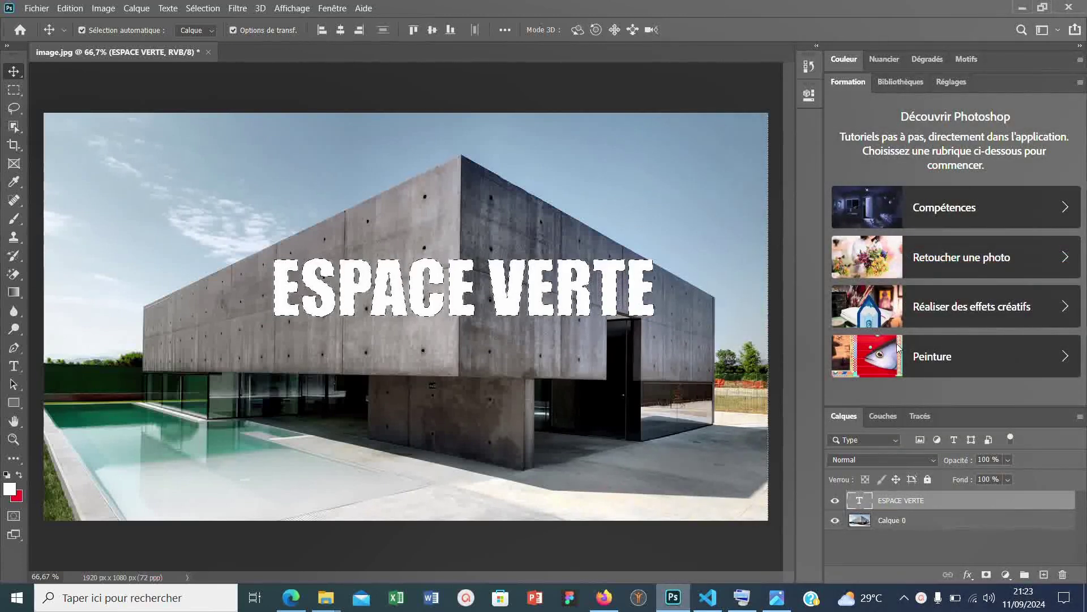
pyautogui.press('ctrl')
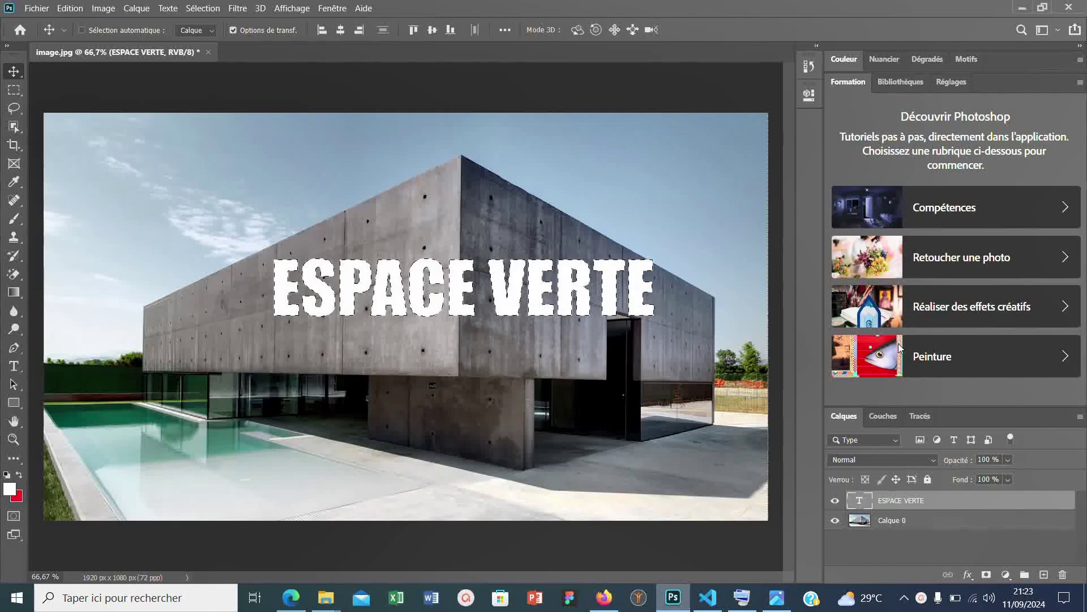
pyautogui.hotkey('ctrl', 'c')
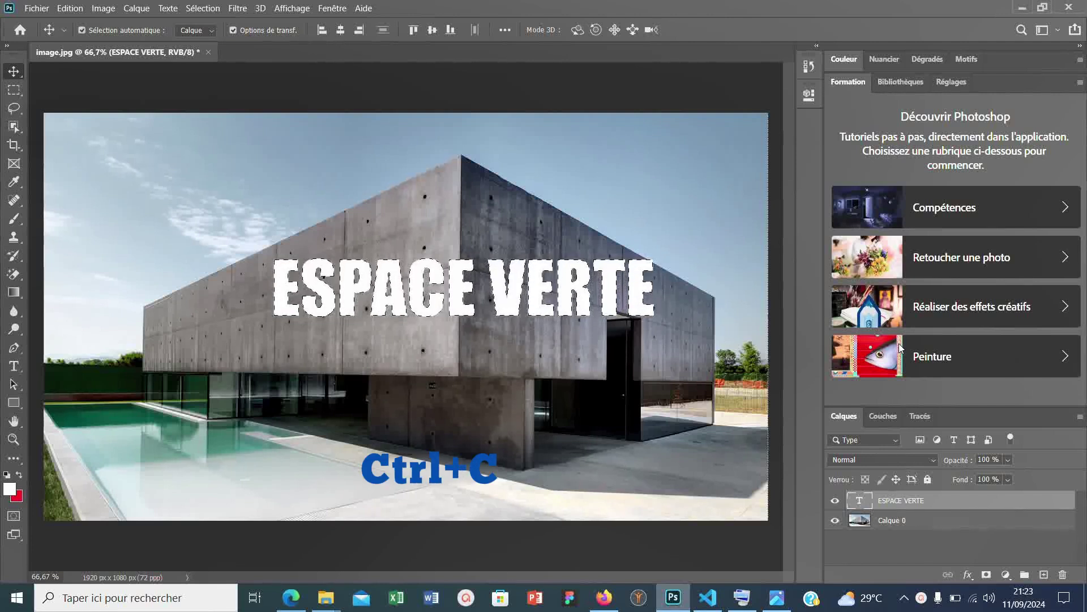
pyautogui.hotkey('ctrl', 'd')
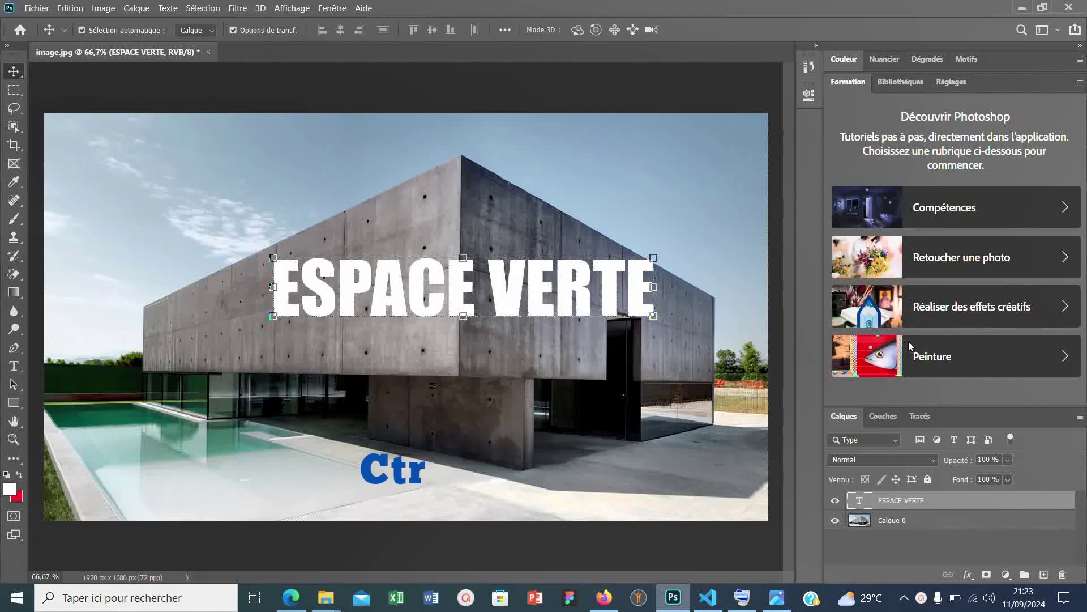
# - Hide the ESPACE VERTE text layer and add an empty layer above it
pyautogui.click(835, 503)
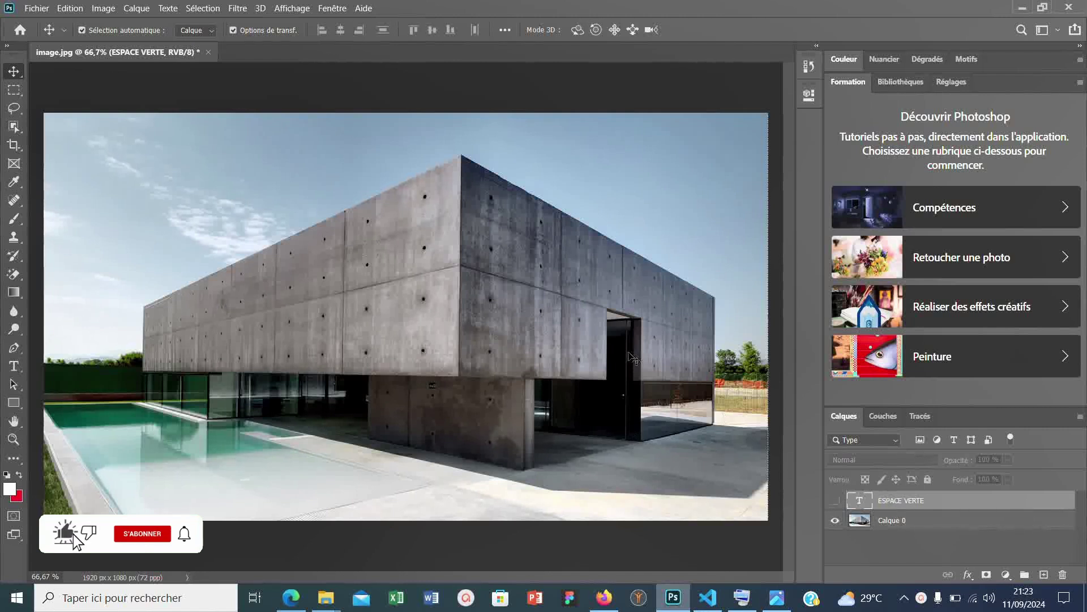
pyautogui.click(1044, 574)
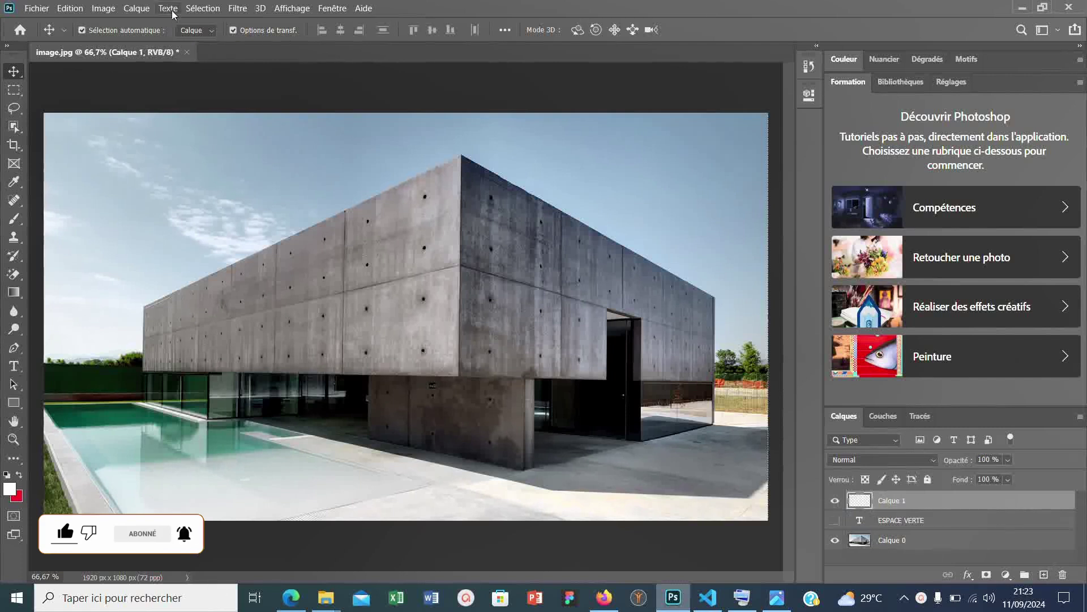
# - Open the Vanishing Point filter and define a perspective plane fitted to the four corners of the building's upper left wall
pyautogui.click(237, 8)
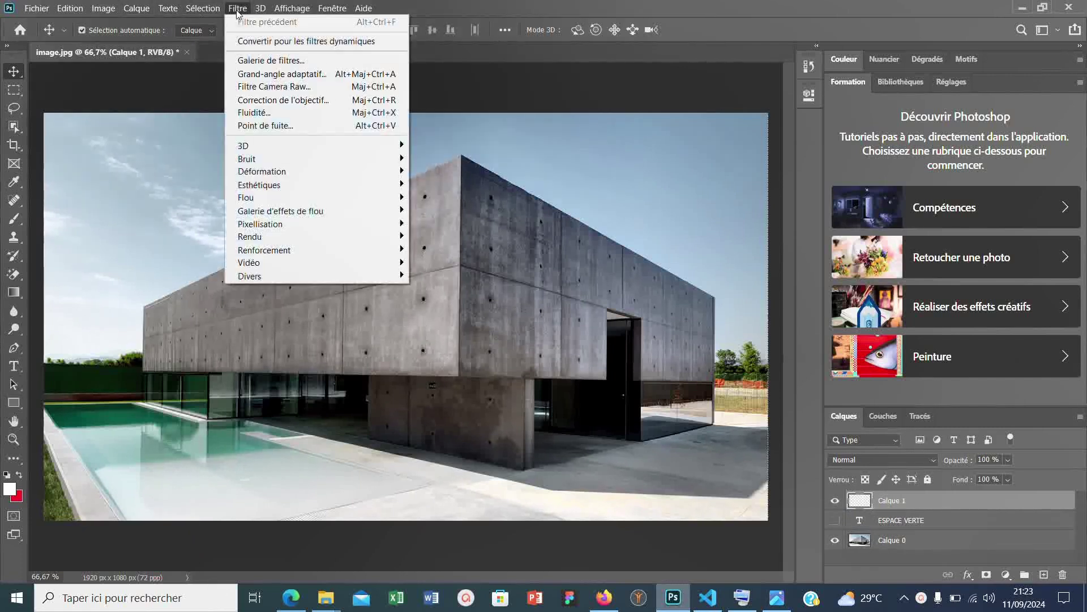
pyautogui.click(278, 126)
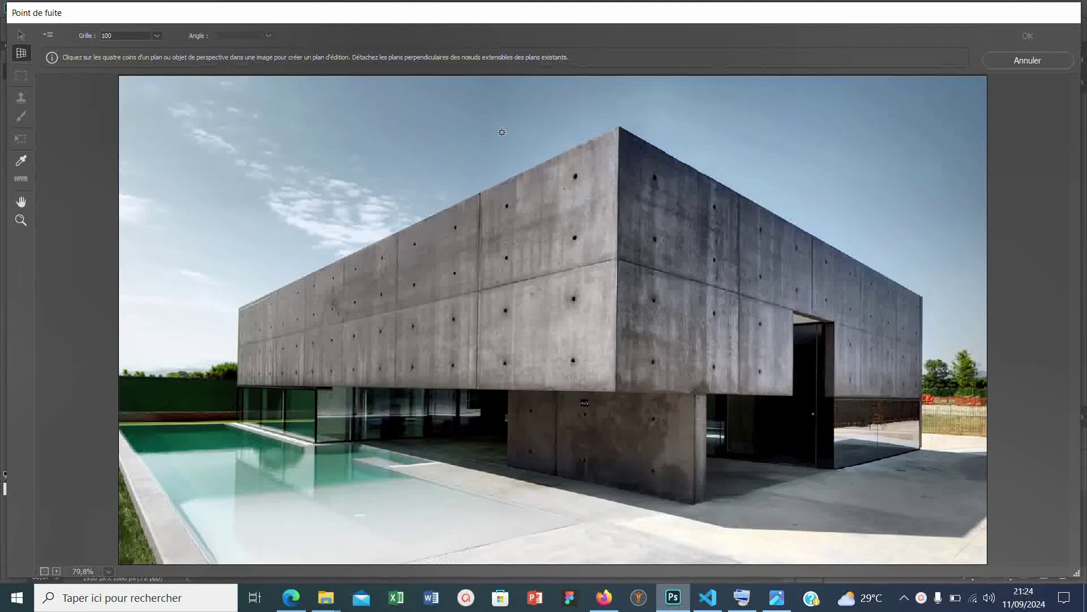
pyautogui.click(618, 125)
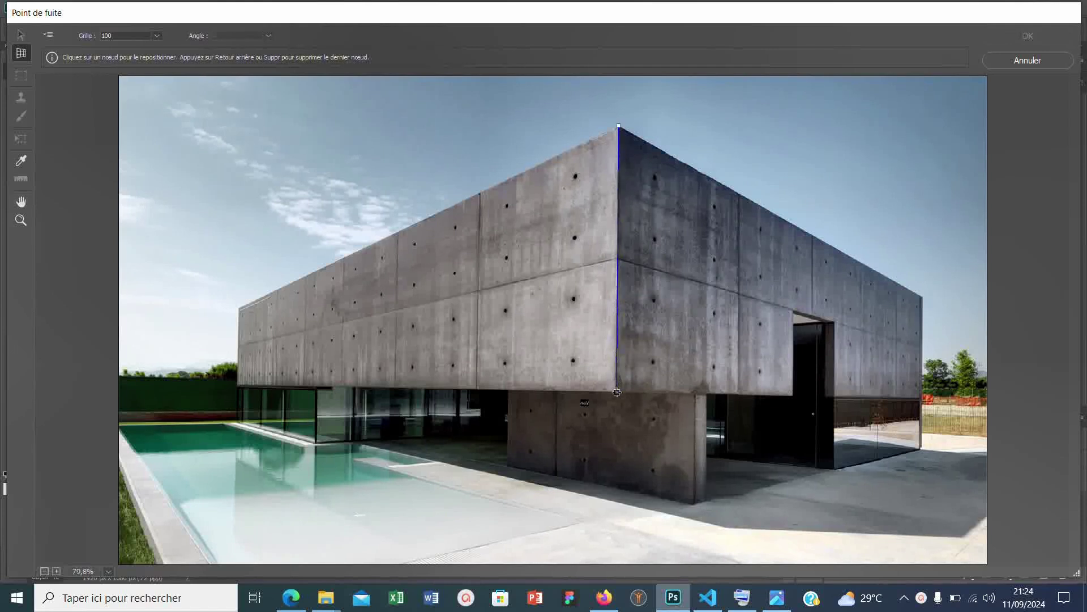
pyautogui.click(234, 385)
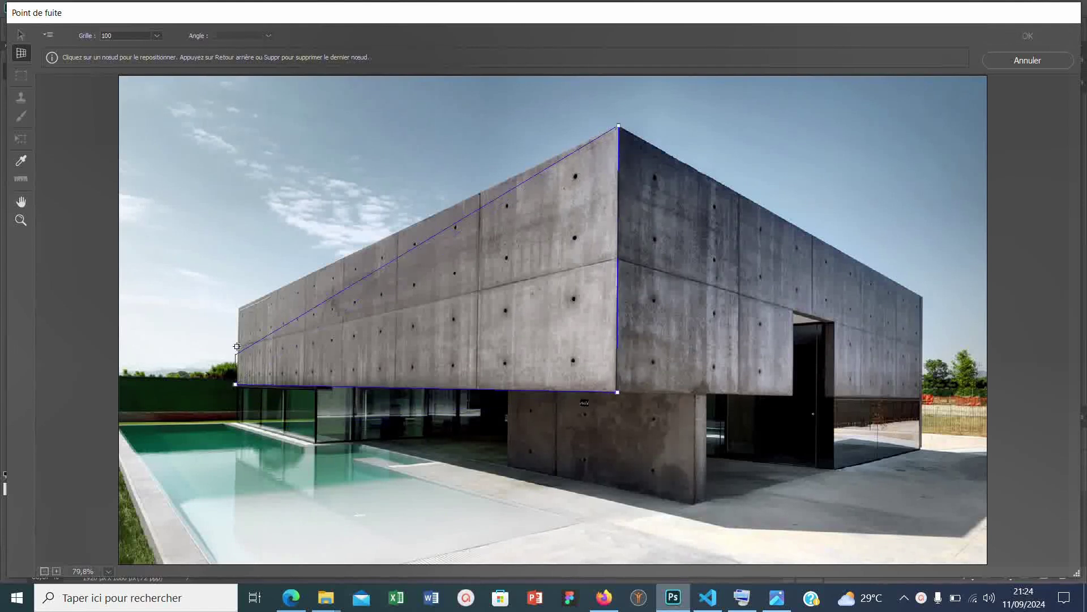
pyautogui.click(238, 308)
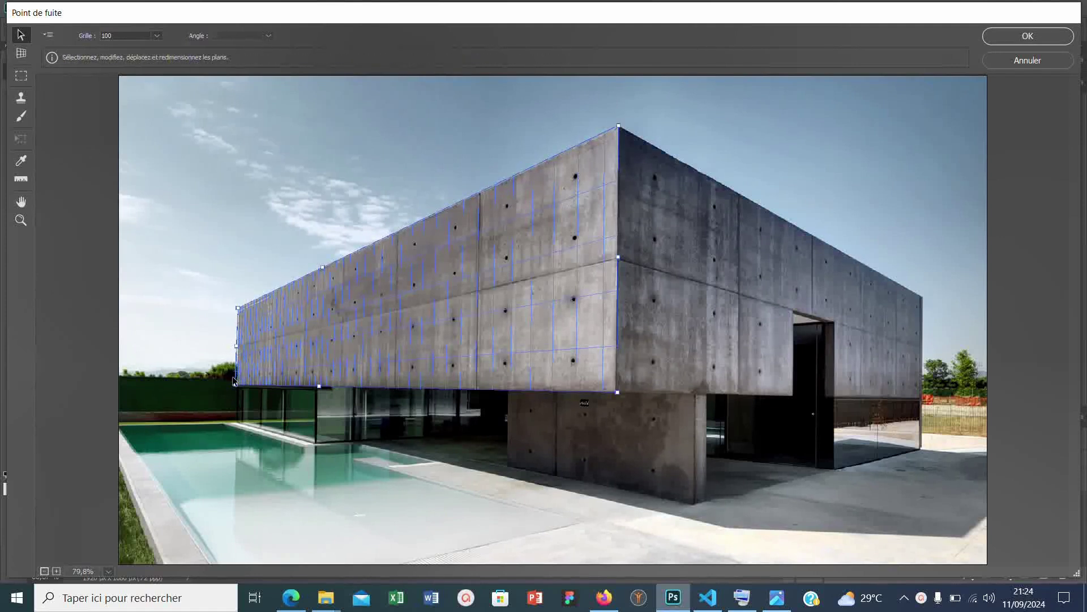
pyautogui.moveTo(235, 386); pyautogui.dragTo(236, 385)
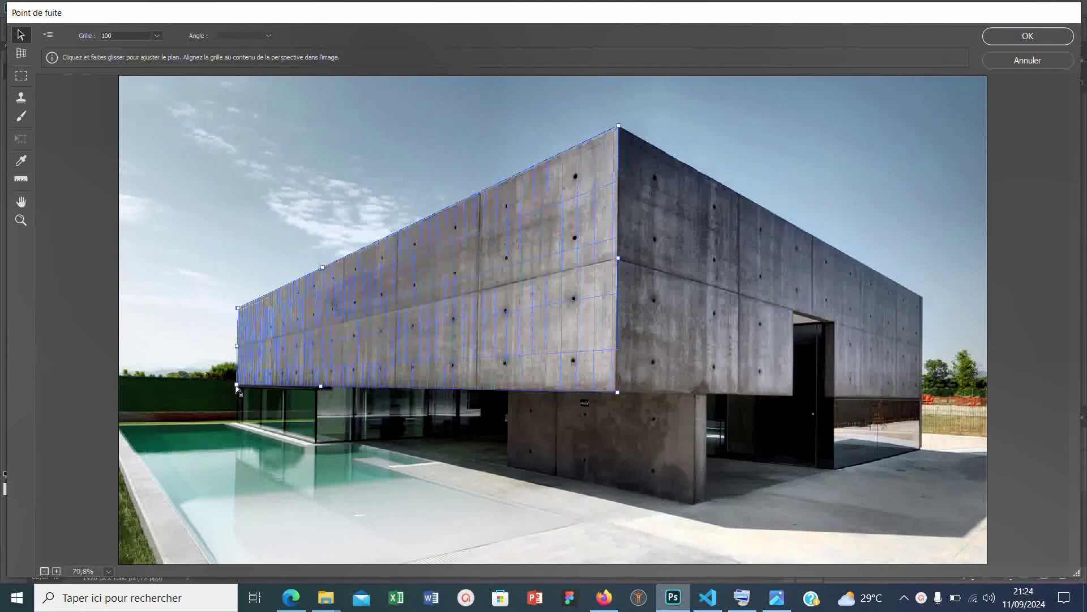
pyautogui.moveTo(238, 309); pyautogui.dragTo(237, 307)
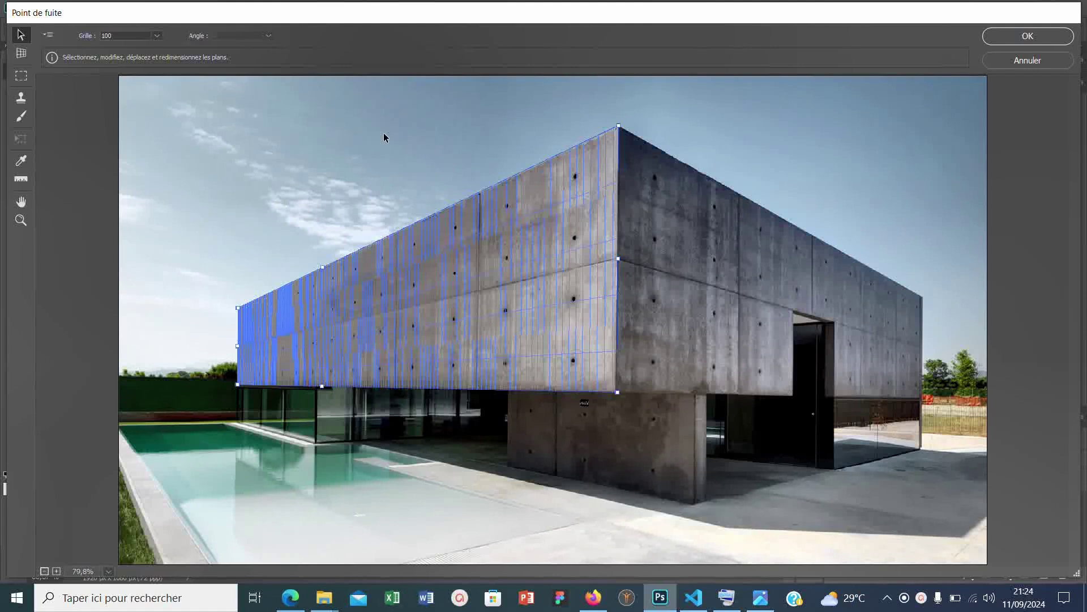
# - Paste the copied text into Vanishing Point, place it on the wall plane, and scale it down with the Transform tool
pyautogui.hotkey('ctrl', 'v')
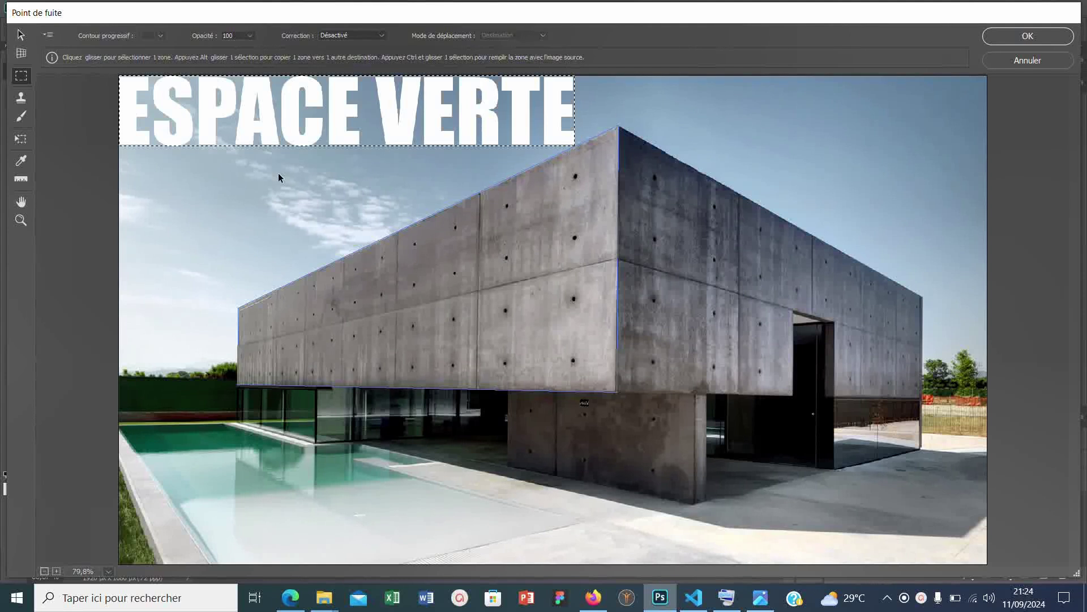
pyautogui.click(21, 140)
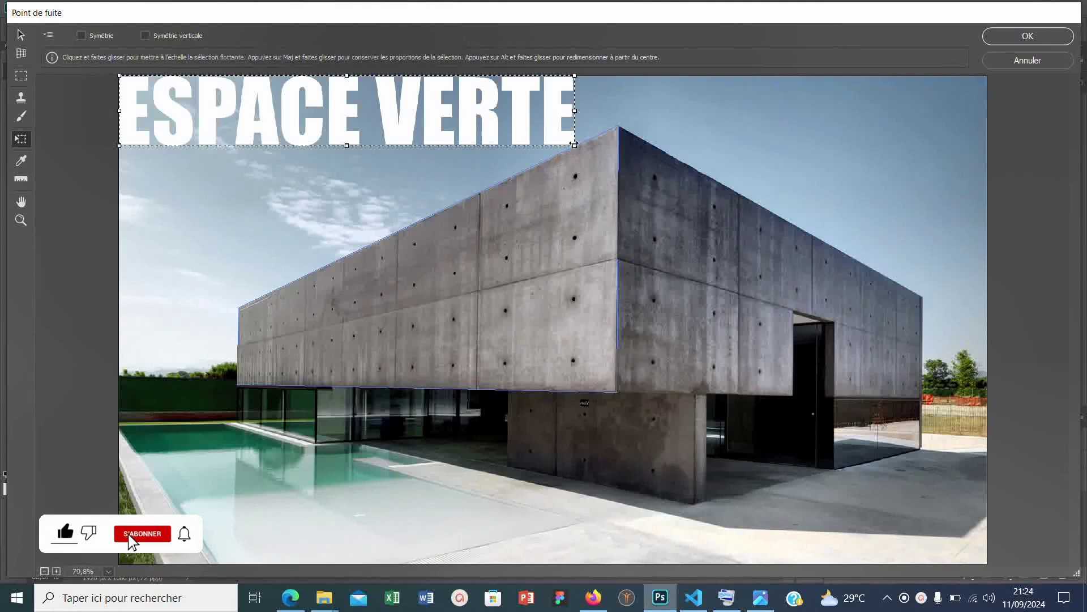
pyautogui.moveTo(573, 143); pyautogui.dragTo(529, 225)
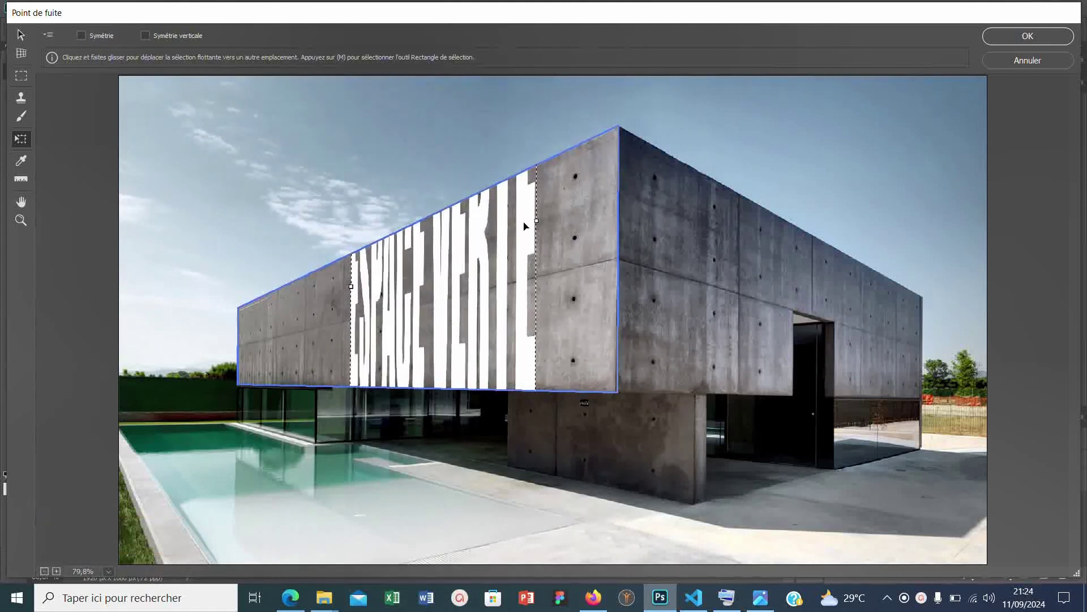
pyautogui.moveTo(537, 390); pyautogui.dragTo(485, 337)
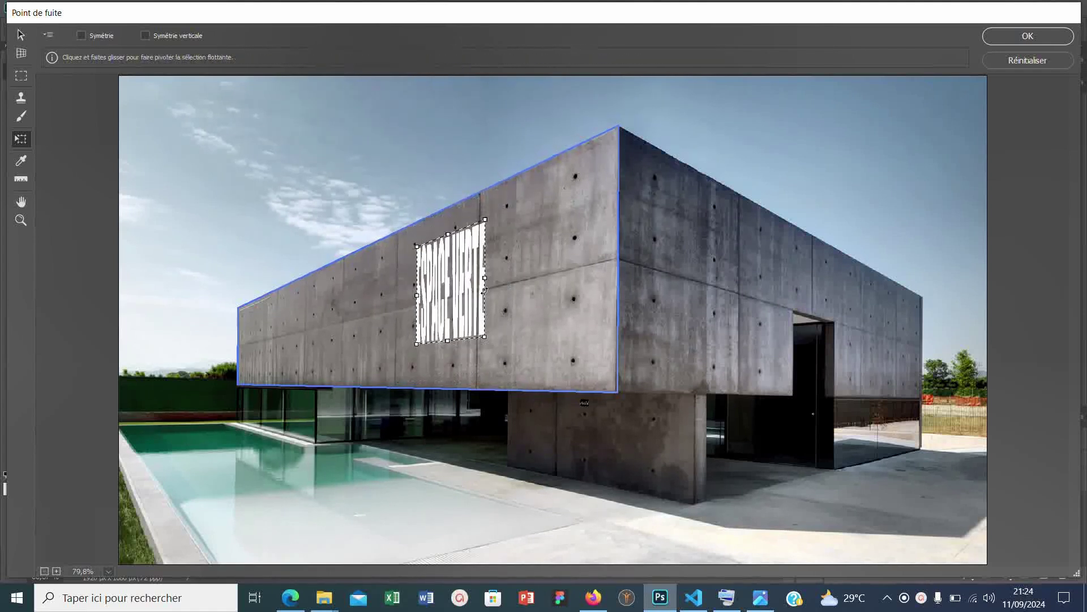
# - Enlarge and reposition the text to nearly fill the wall's height beside the front corner, and apply the filter
pyautogui.moveTo(485, 278); pyautogui.dragTo(575, 254)
pyautogui.moveTo(573, 329); pyautogui.dragTo(625, 360)
pyautogui.moveTo(534, 309); pyautogui.dragTo(488, 312)
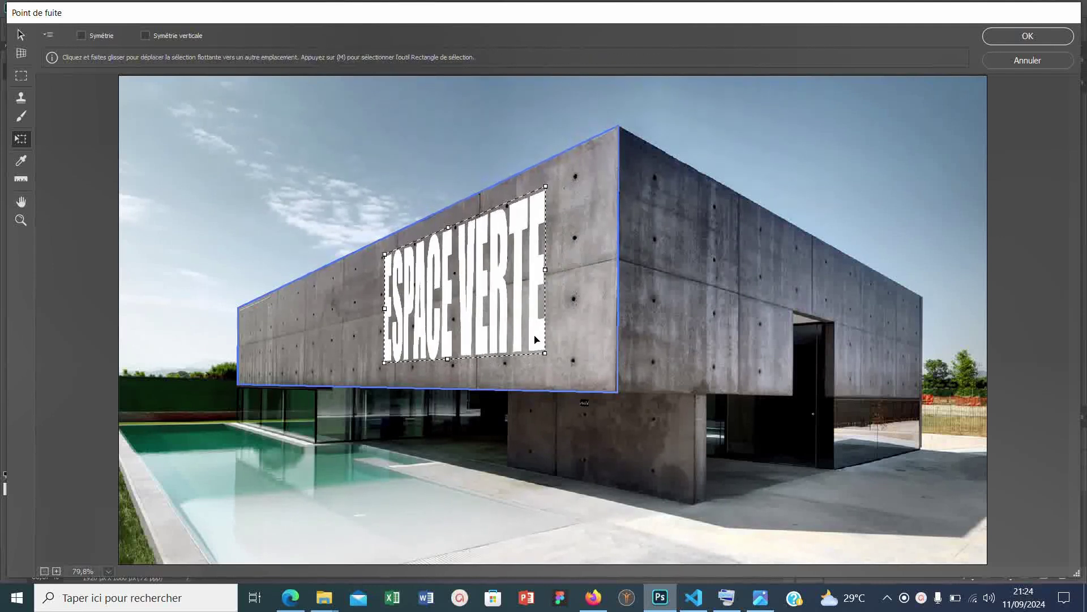
pyautogui.moveTo(564, 356)
pyautogui.mouseDown()
pyautogui.moveTo(612, 373)
pyautogui.moveTo(523, 337)
pyautogui.moveTo(607, 378)
pyautogui.moveTo(580, 353)
pyautogui.mouseUp()
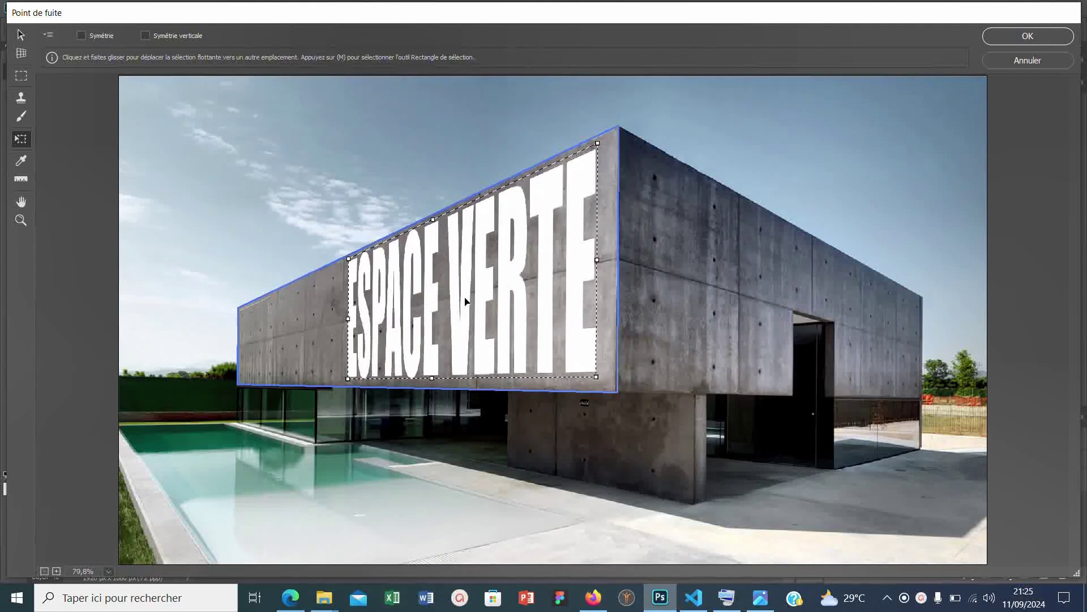
pyautogui.moveTo(468, 300); pyautogui.dragTo(454, 302)
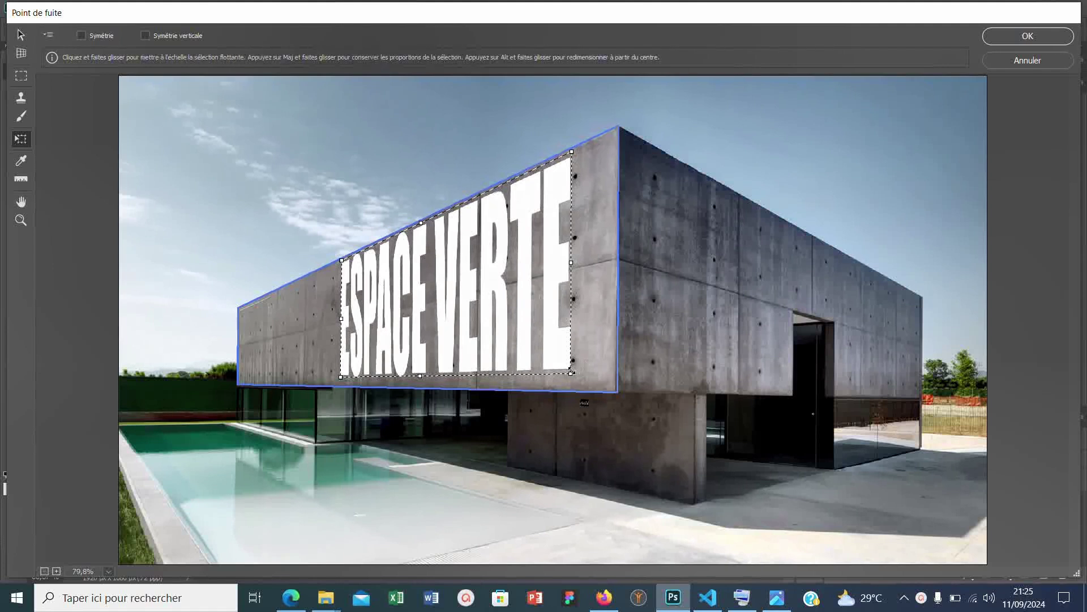
pyautogui.moveTo(580, 378)
pyautogui.mouseDown()
pyautogui.moveTo(604, 389)
pyautogui.moveTo(580, 377)
pyautogui.mouseUp()
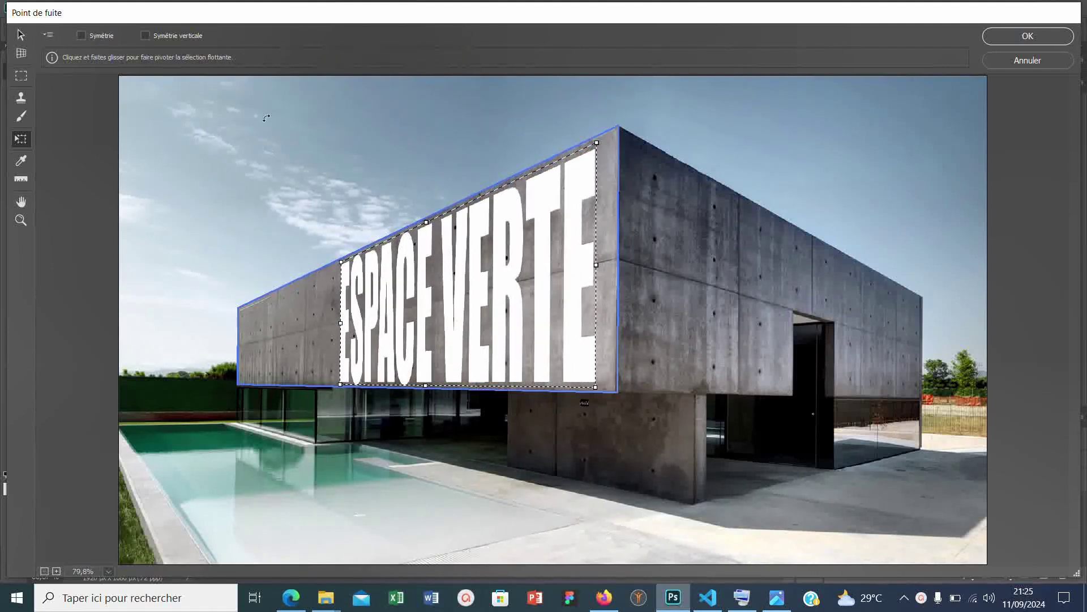
pyautogui.click(1053, 41)
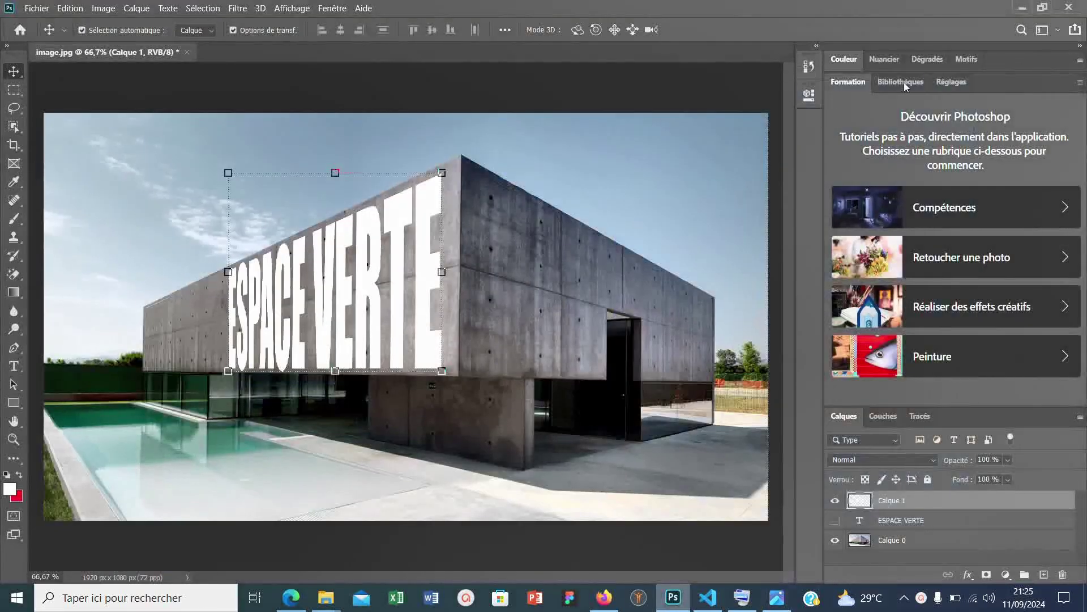
# - Open the blending options of Calque 1 and set the underlying layer's black Blend If value to 109
pyautogui.click(674, 207)
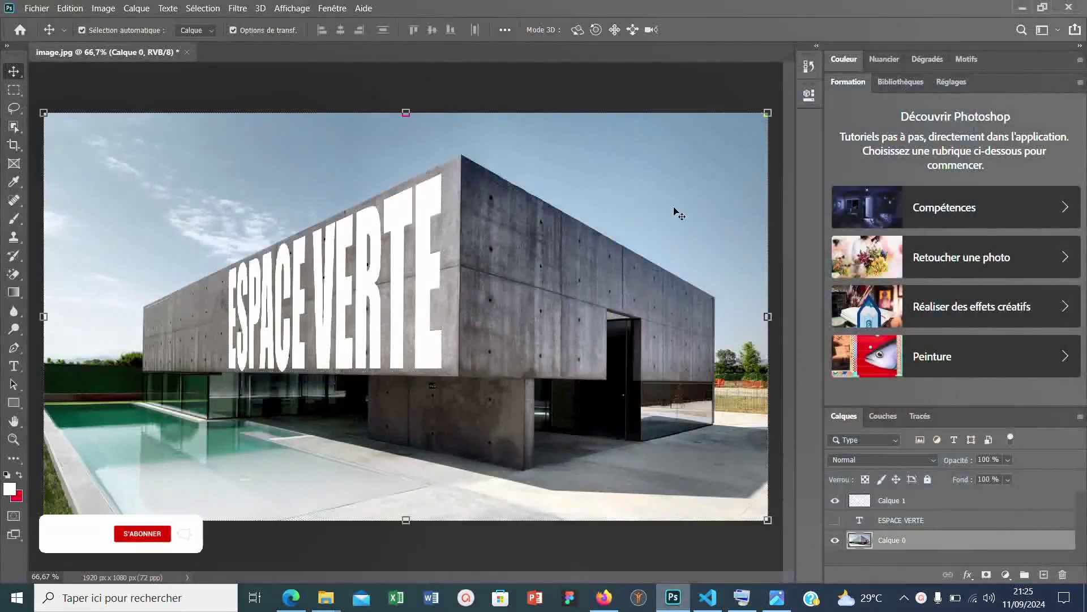
pyautogui.click(886, 506)
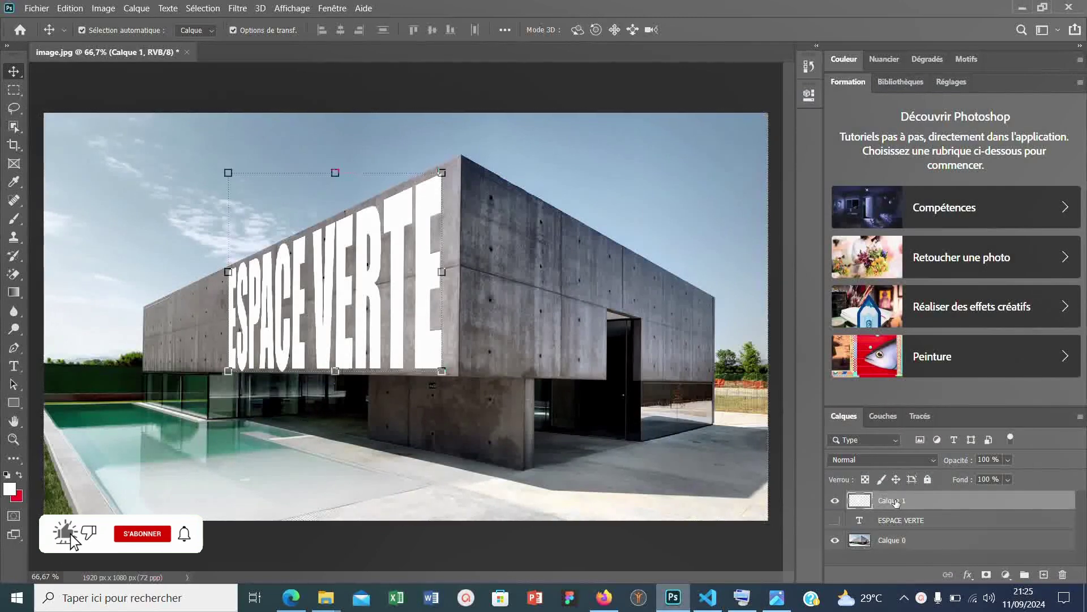
pyautogui.rightClick(861, 501)
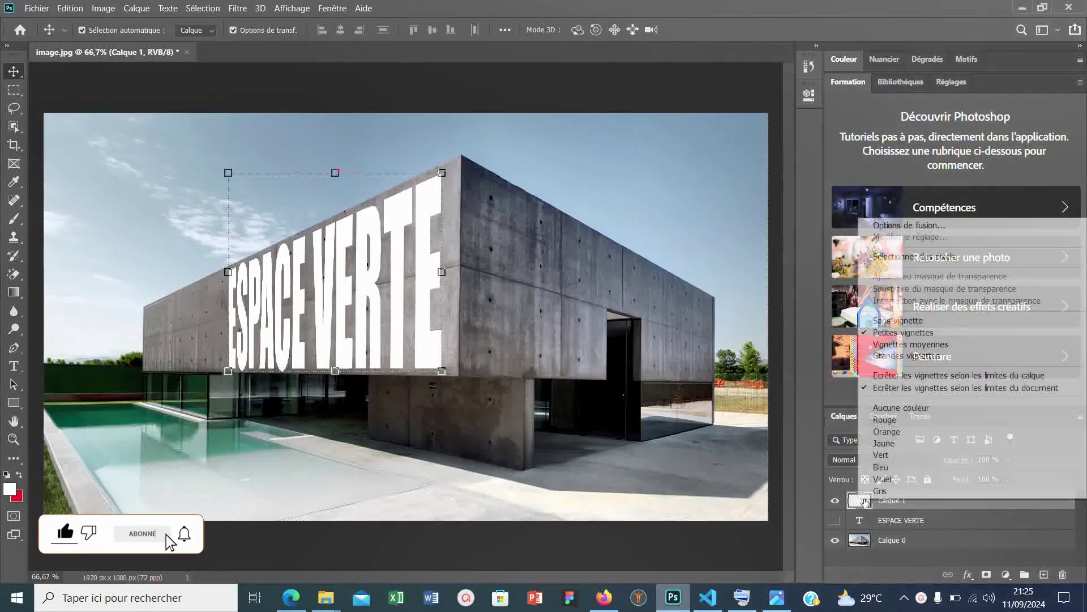
pyautogui.click(888, 226)
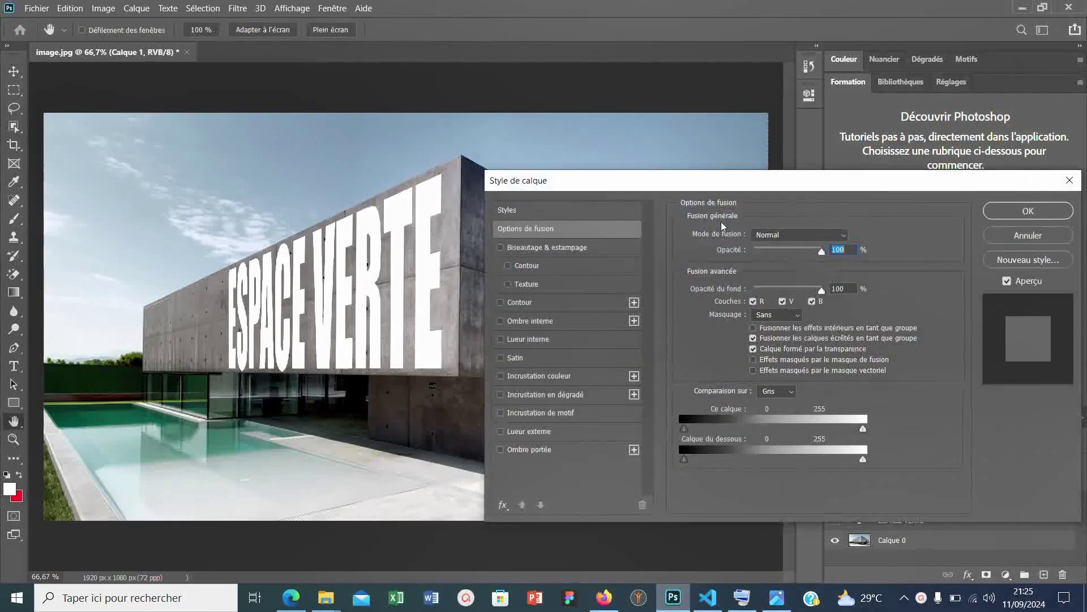
pyautogui.moveTo(666, 188); pyautogui.dragTo(713, 156)
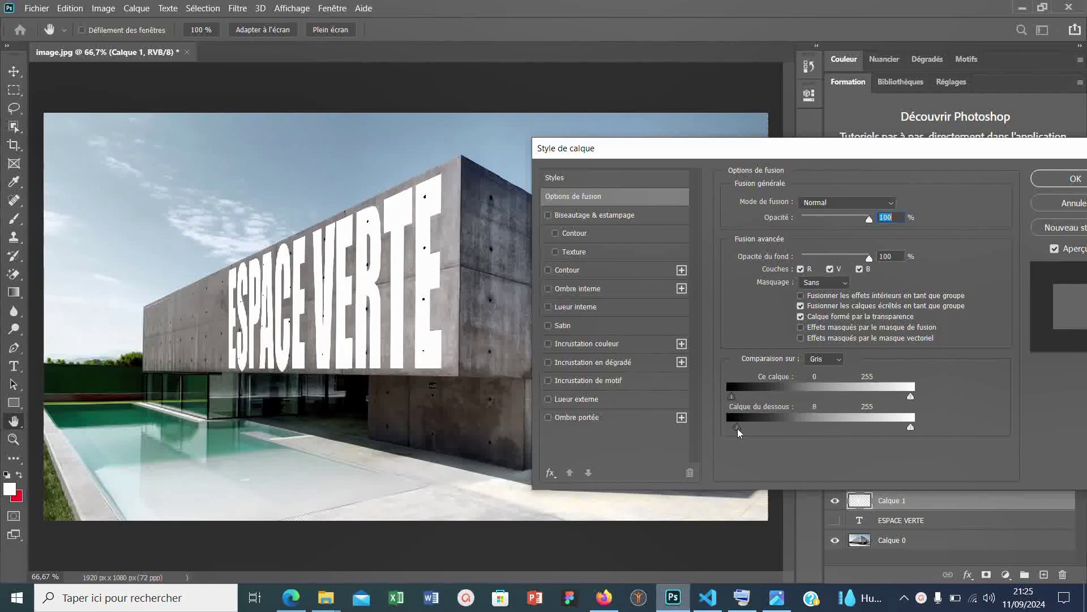
pyautogui.moveTo(751, 429); pyautogui.dragTo(808, 431)
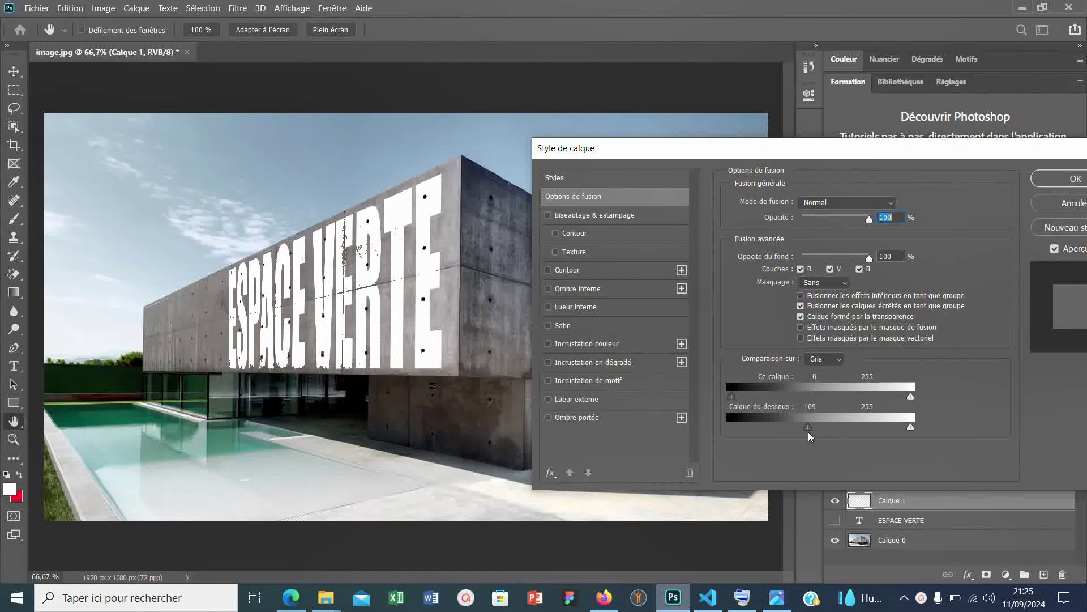
pyautogui.moveTo(805, 428); pyautogui.dragTo(807, 429)
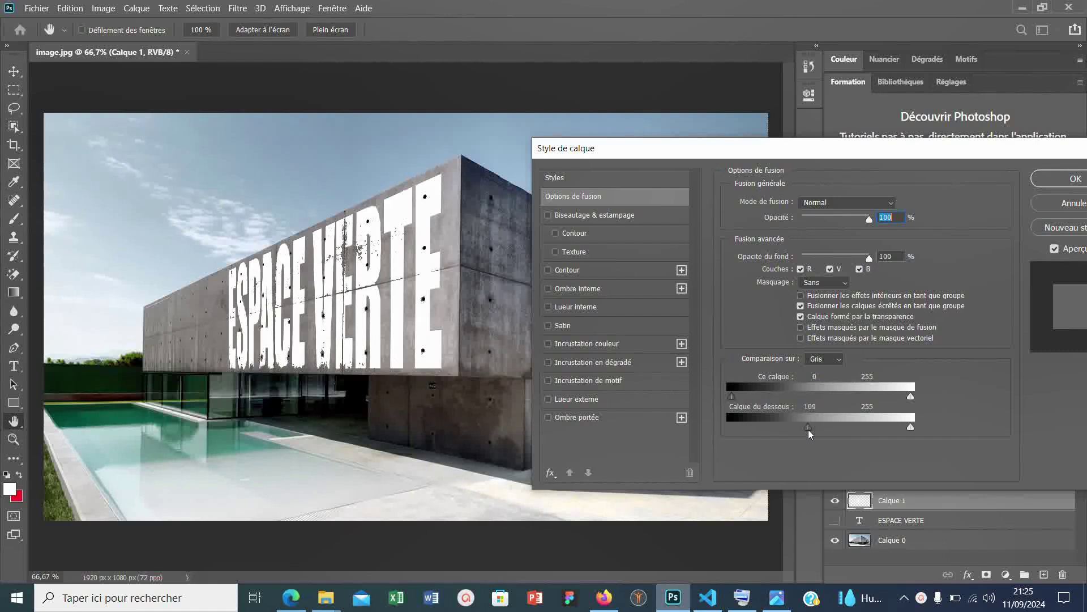
# - Set the underlying layer's white Blend If value to 180 and apply the layer style
pyautogui.moveTo(911, 428); pyautogui.dragTo(859, 423)
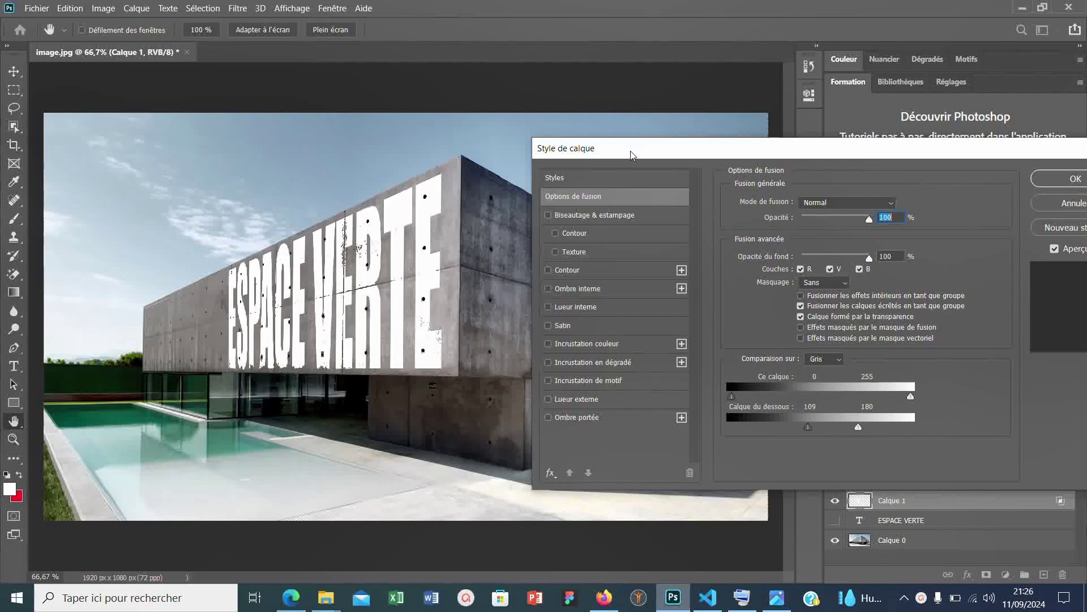
pyautogui.moveTo(632, 155); pyautogui.dragTo(563, 159)
pyautogui.click(1035, 188)
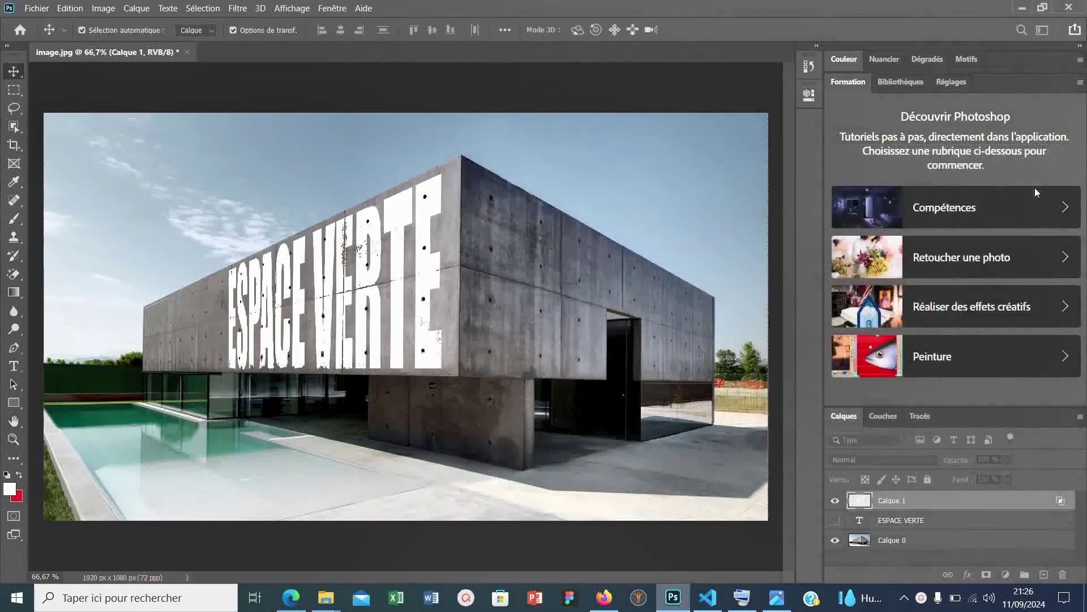